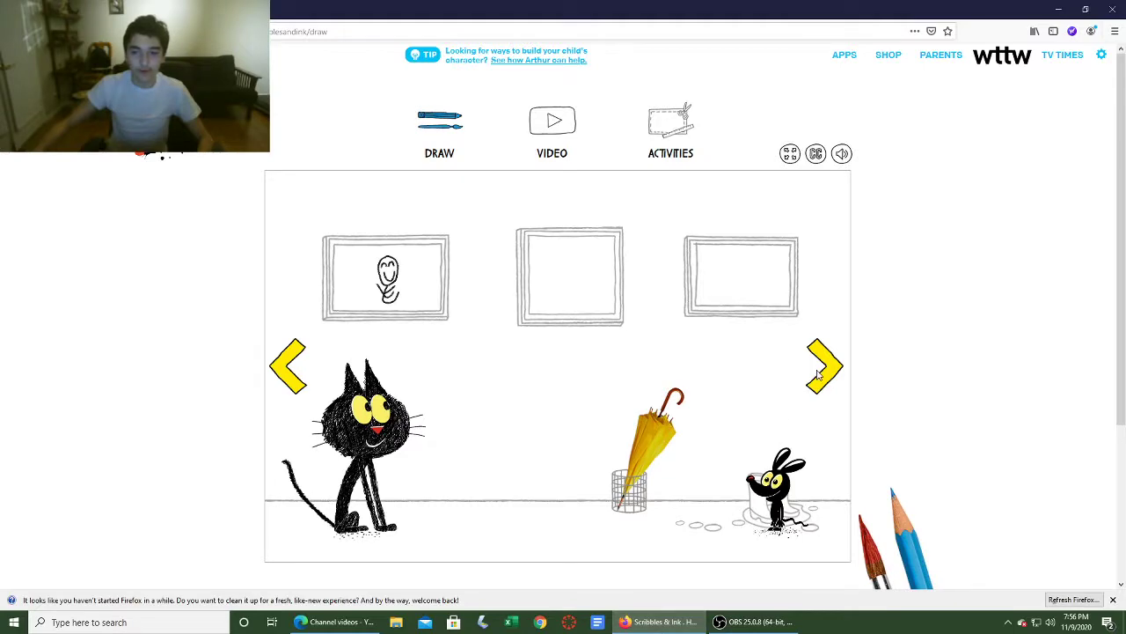
Browse to the next gallery scene and pop the red balloon to enter the party
left_click(819, 374)
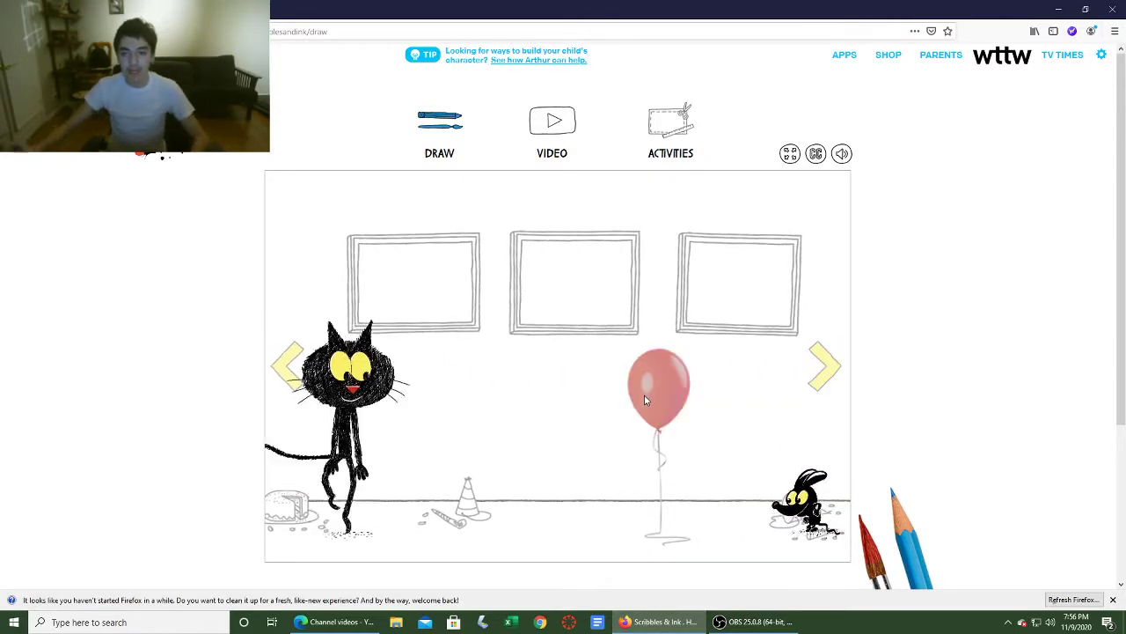
left_click(651, 392)
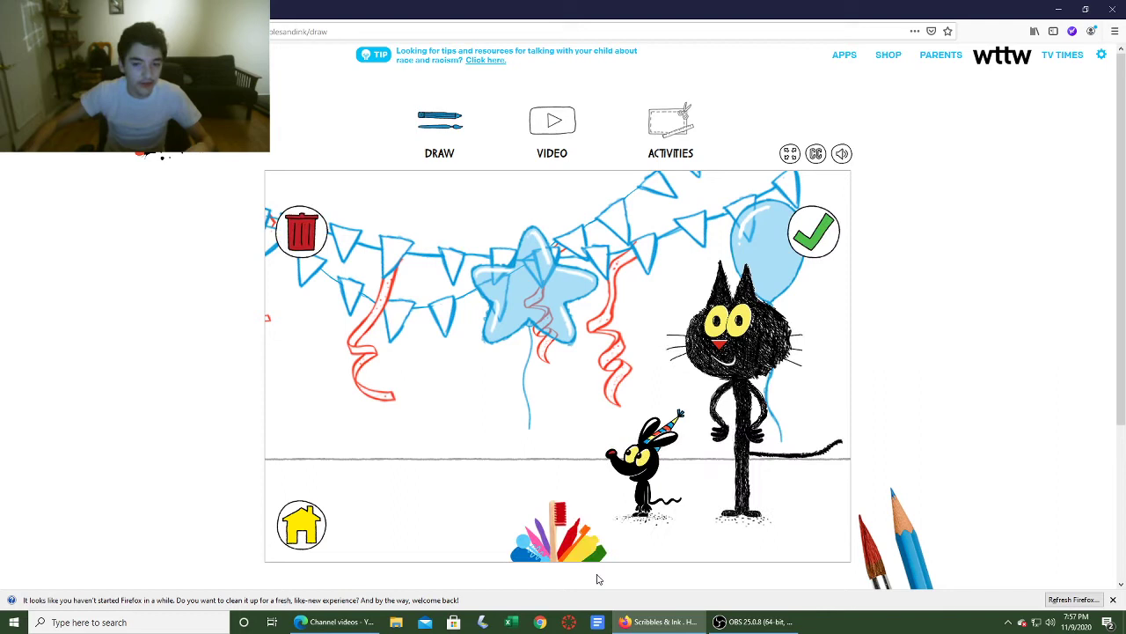
With the black crayon, draw the left figure's round head and a filled-in party hat
left_click(549, 529)
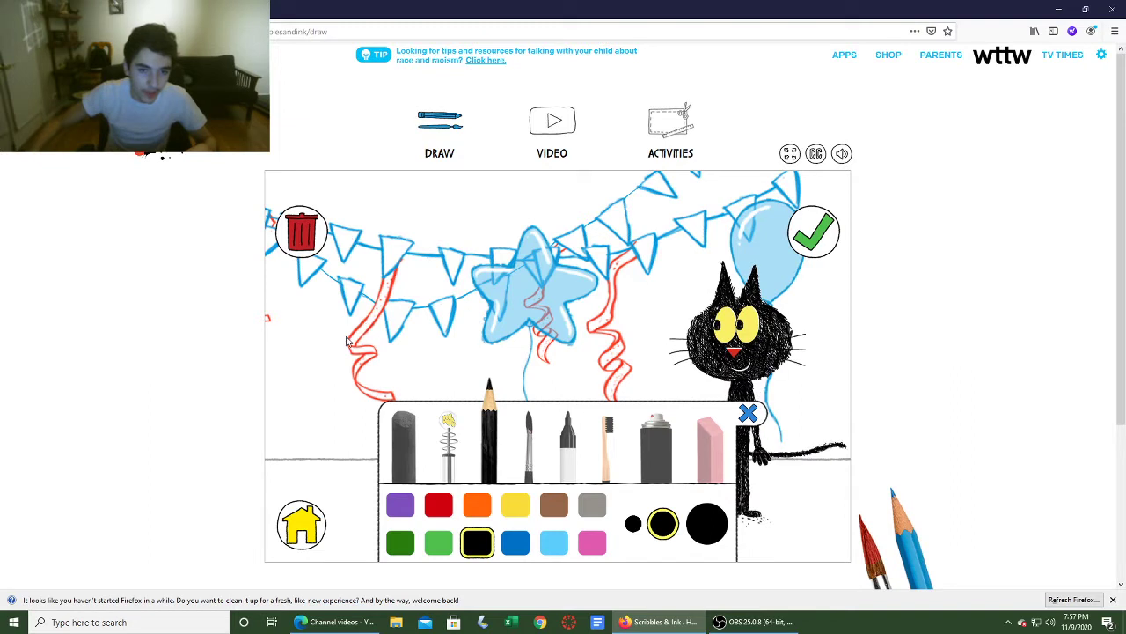
left_click_drag(336, 319, 320, 369)
left_click_drag(414, 379, 385, 320)
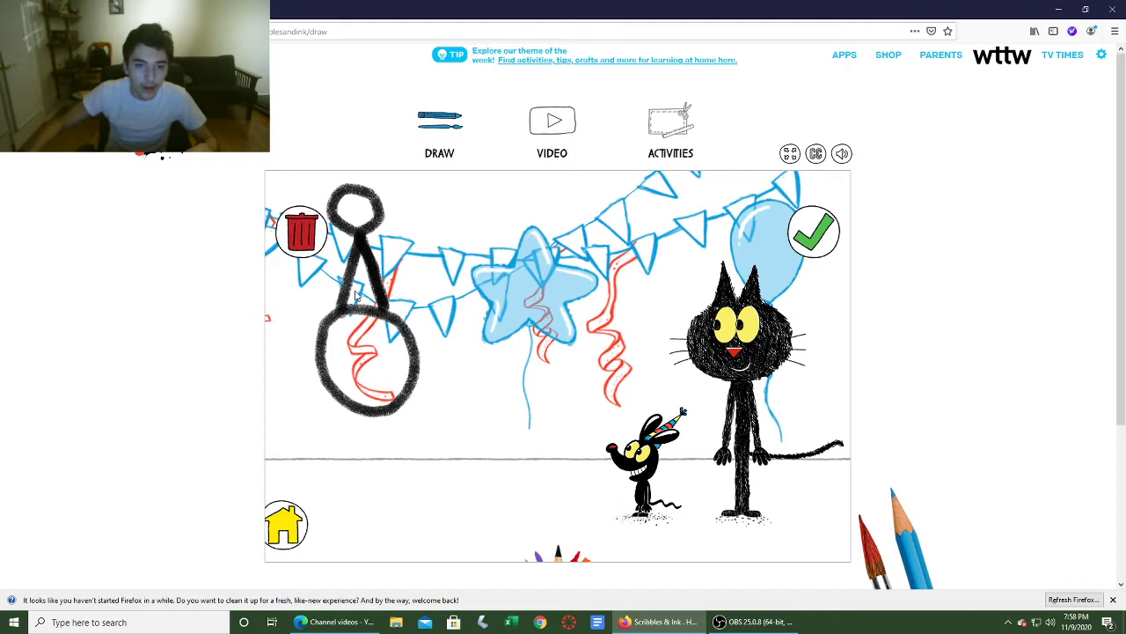
left_click_drag(353, 290, 351, 299)
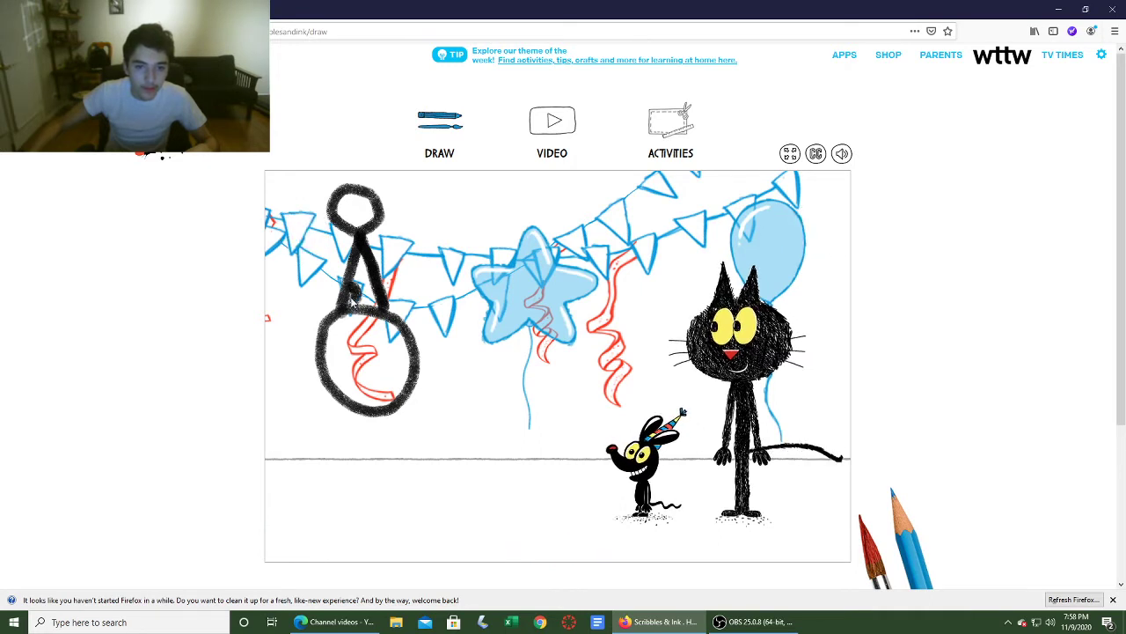
left_click(369, 273)
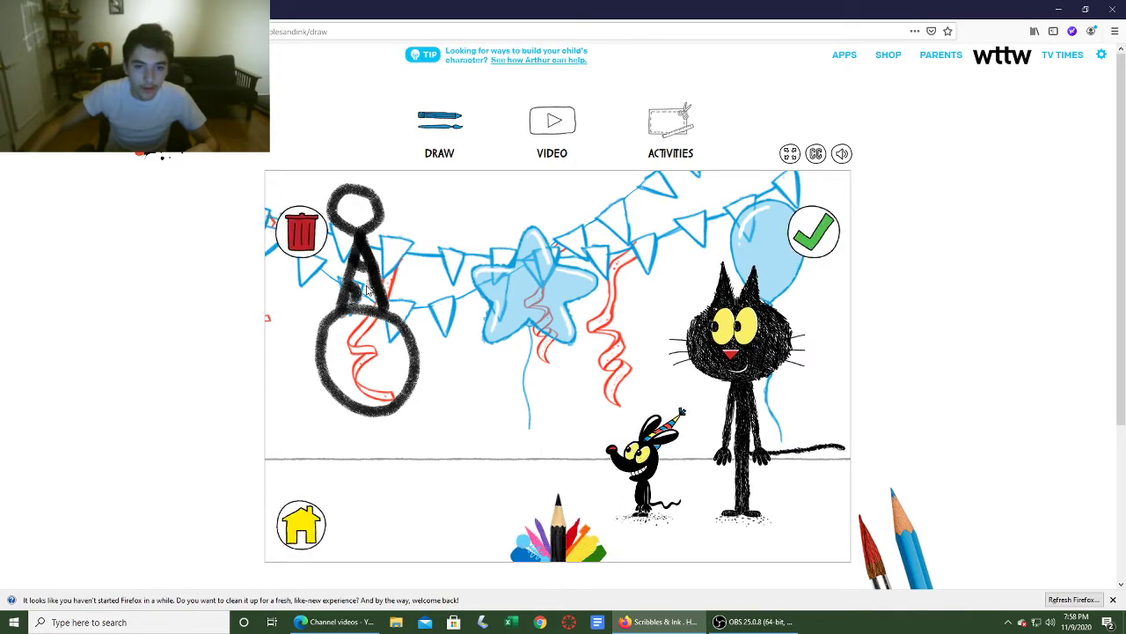
left_click_drag(365, 291, 377, 307)
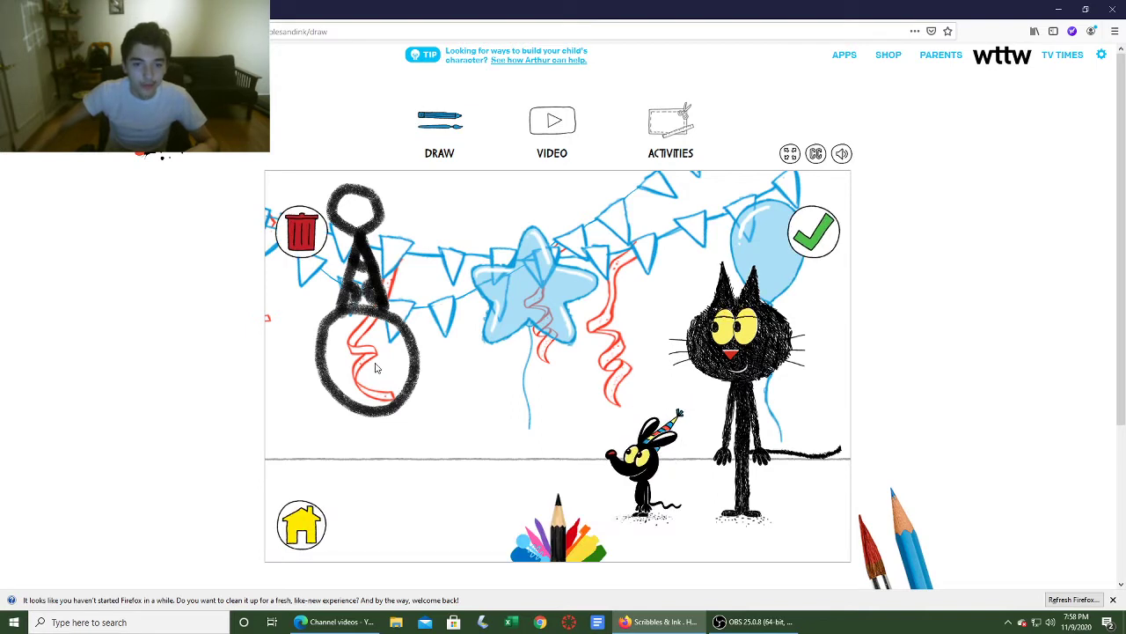
Thicken the left figure's body, add its face and two curly legs
left_click_drag(339, 318, 342, 384)
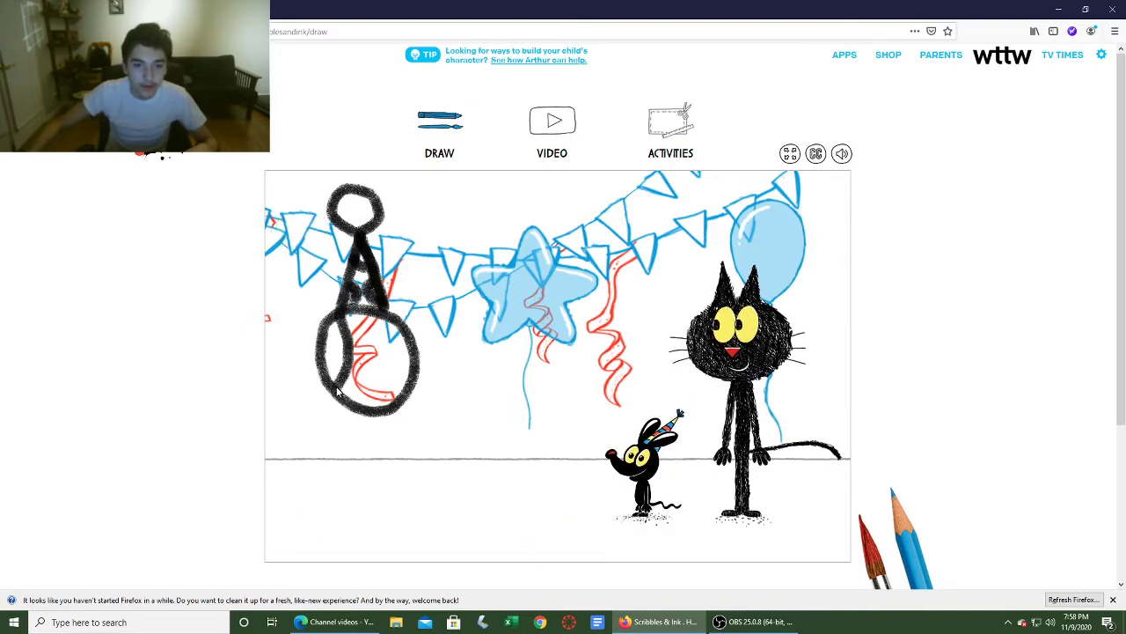
mouse_move(396, 323)
left_mouse_down()
mouse_move(406, 387)
mouse_move(381, 391)
mouse_move(372, 368)
left_mouse_up()
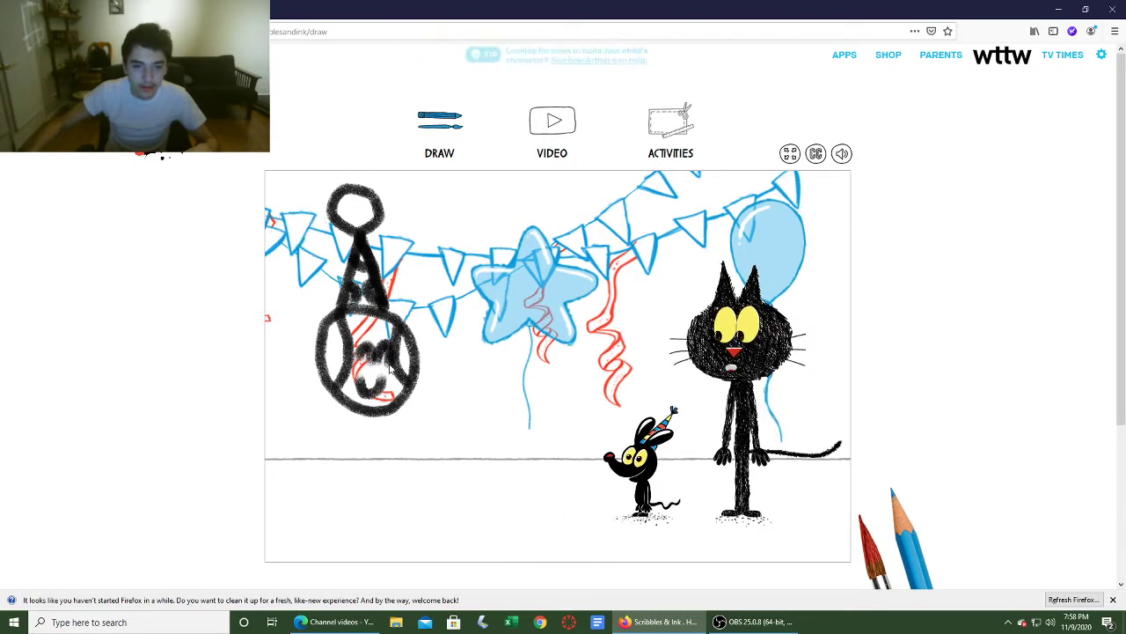
left_click(369, 421)
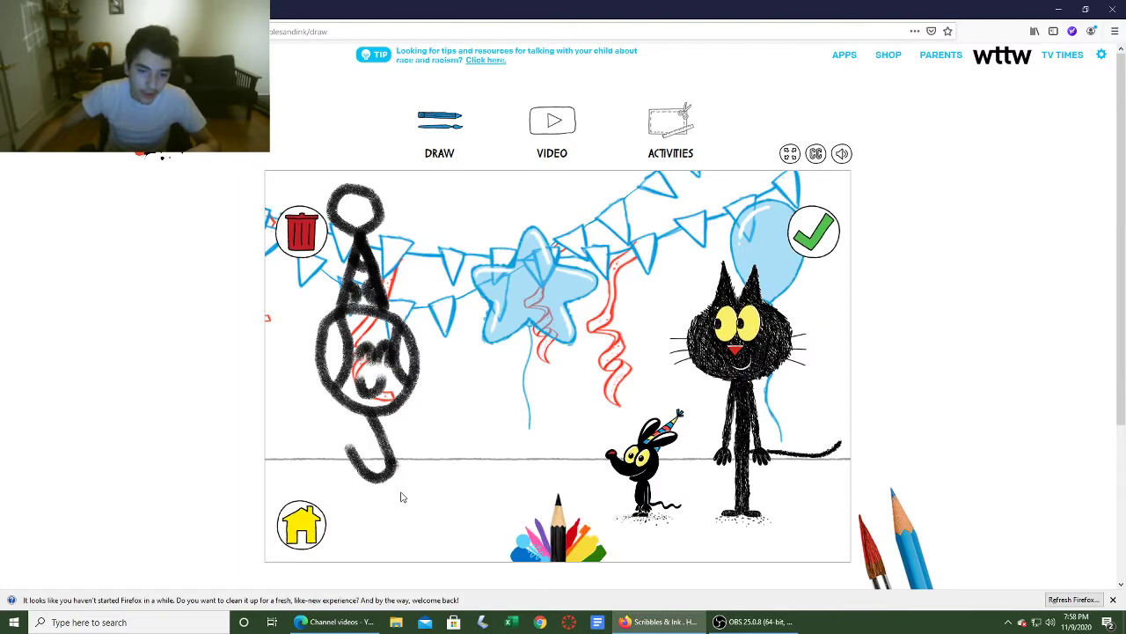
left_click_drag(403, 496, 340, 471)
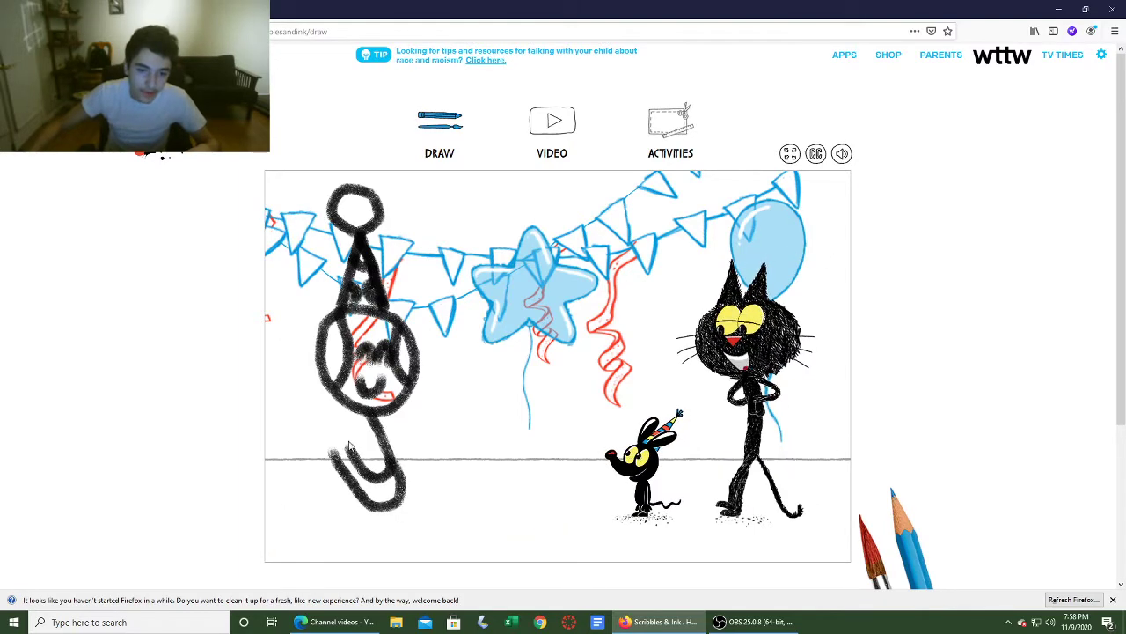
left_click_drag(334, 415, 388, 467)
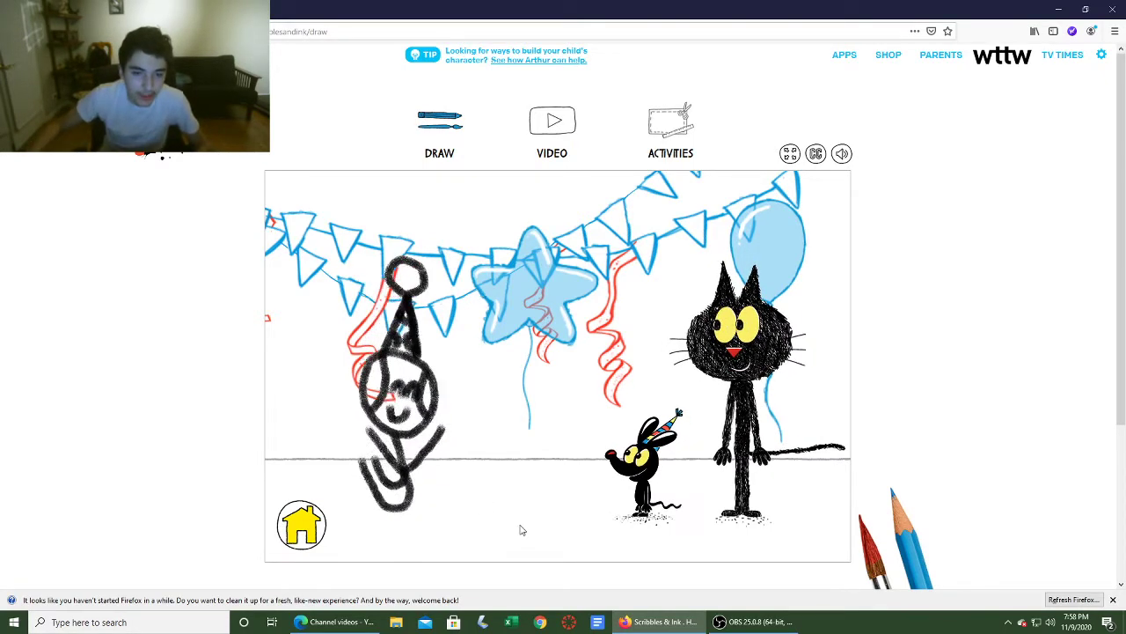
Switch to black and draw a taller middle figure with body, party hat and hooked legs
left_click(556, 528)
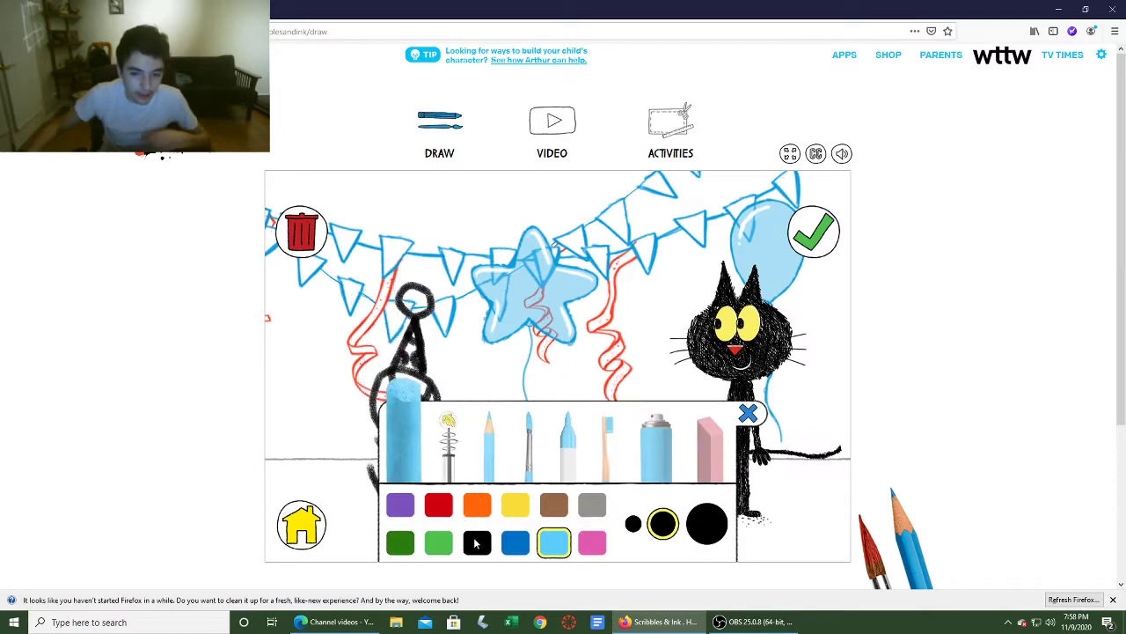
left_click(476, 544)
left_click(748, 414)
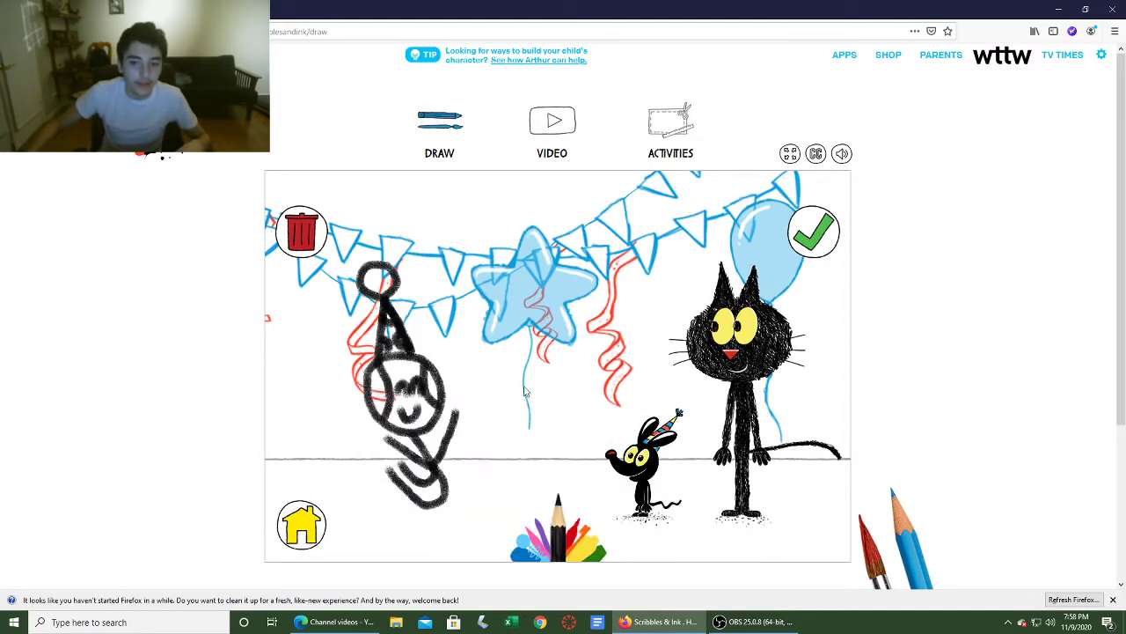
left_click_drag(500, 322, 528, 429)
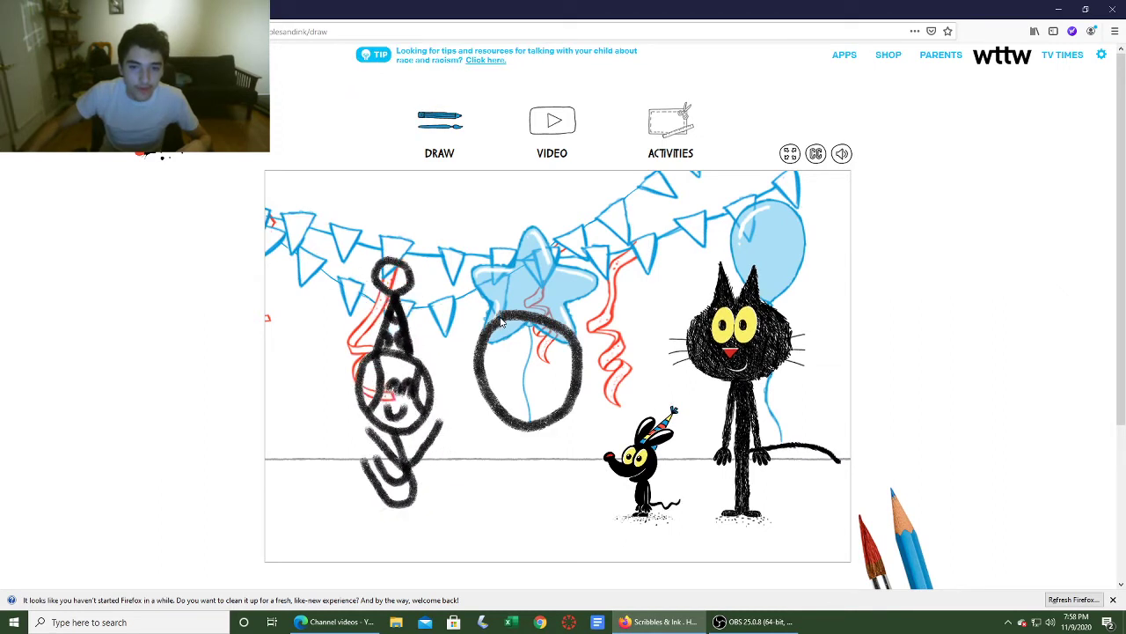
mouse_move(498, 317)
left_mouse_down()
mouse_move(526, 222)
mouse_move(499, 207)
left_mouse_up()
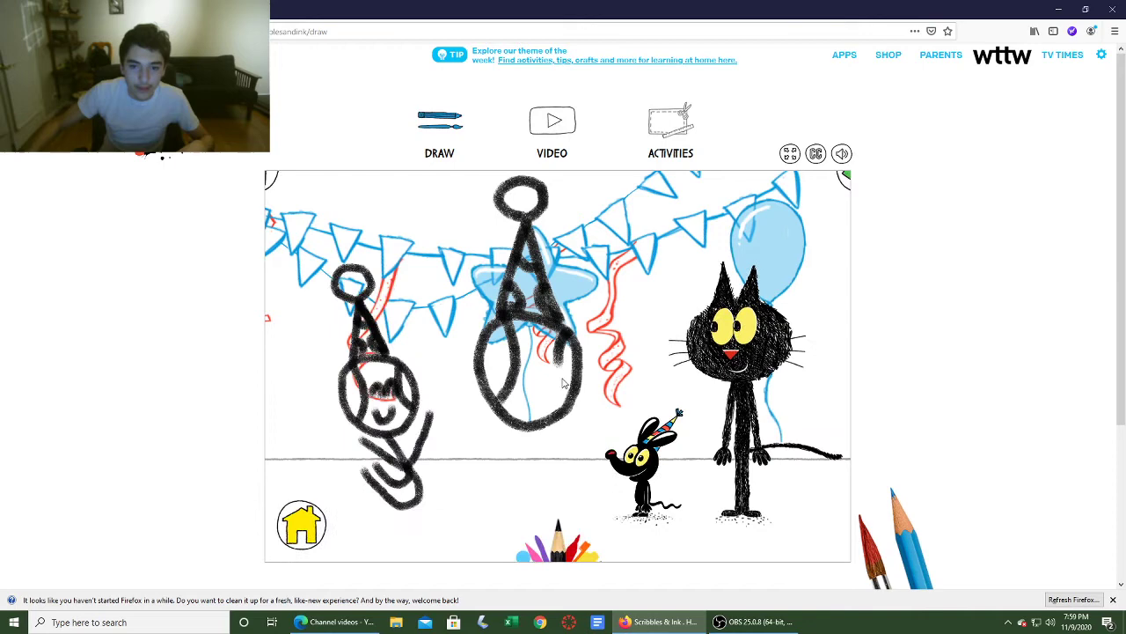
left_click_drag(529, 399, 537, 406)
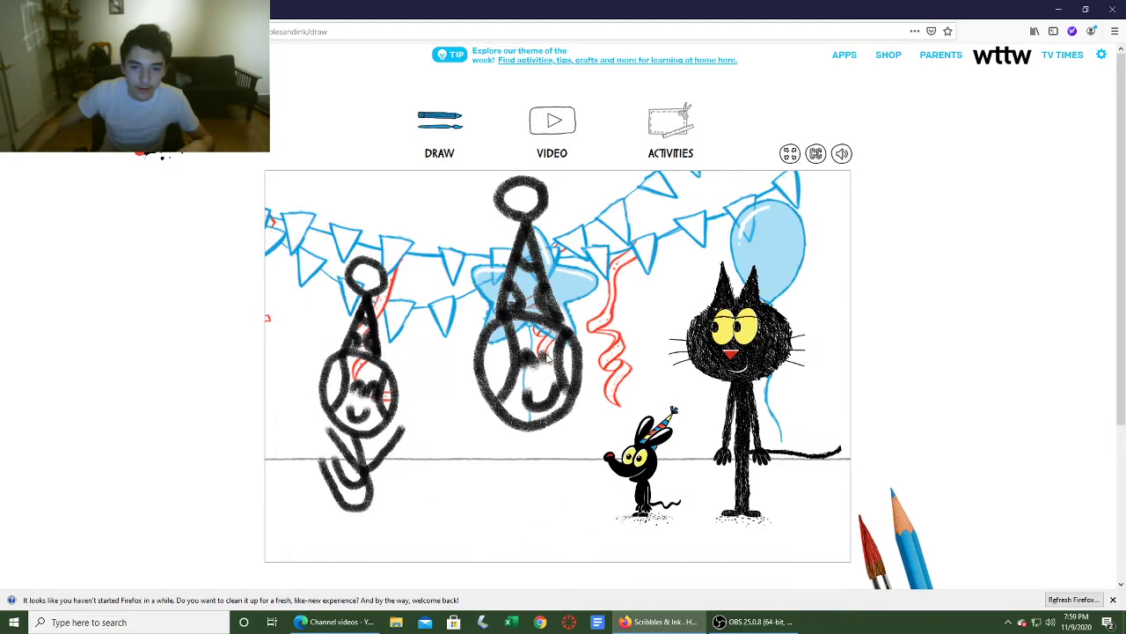
left_click_drag(528, 431, 564, 465)
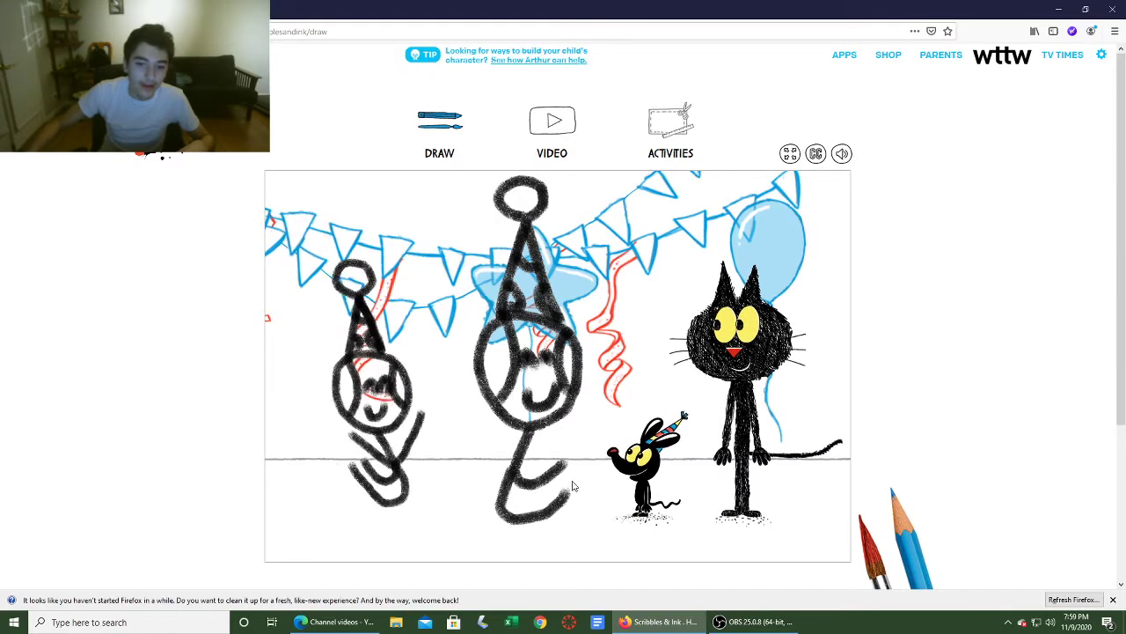
mouse_move(501, 513)
left_mouse_down()
mouse_move(576, 473)
mouse_move(561, 444)
left_mouse_up()
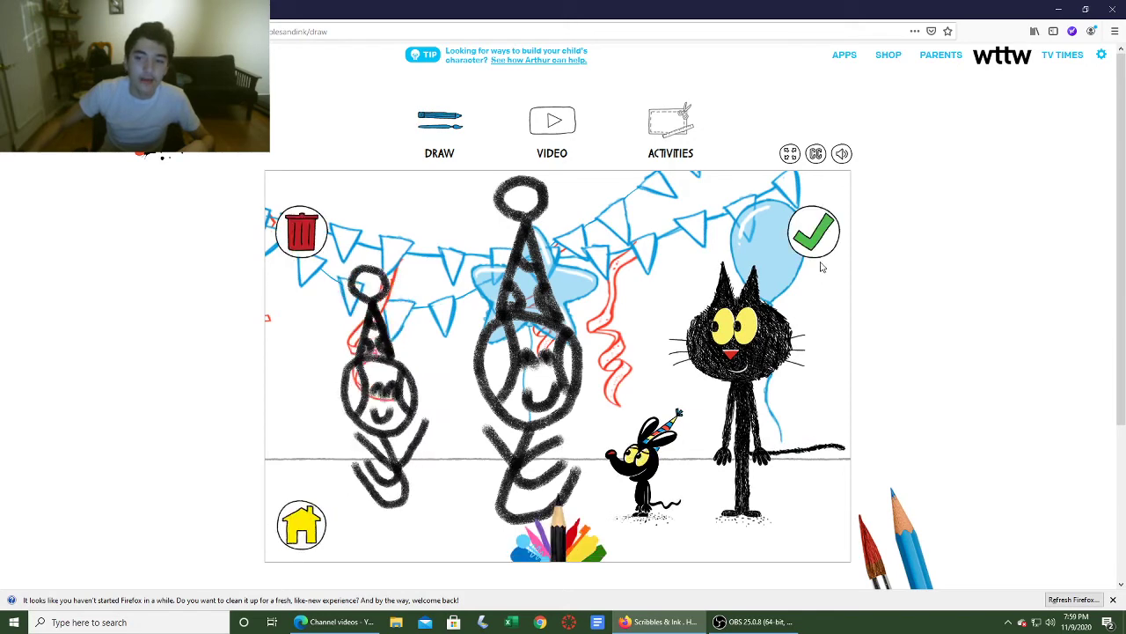
Send in the stick figures with the green checkmark to advance to the plates-and-cups table
left_click(813, 232)
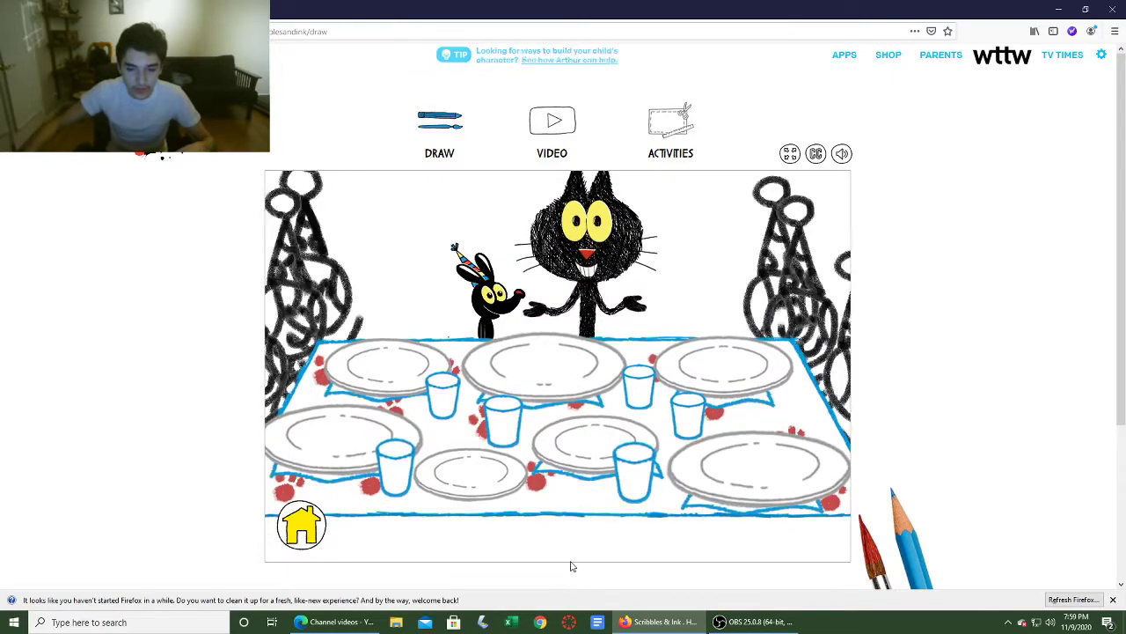
Choose black and draw the cake outline on the table with a large "14" on it
left_click(561, 543)
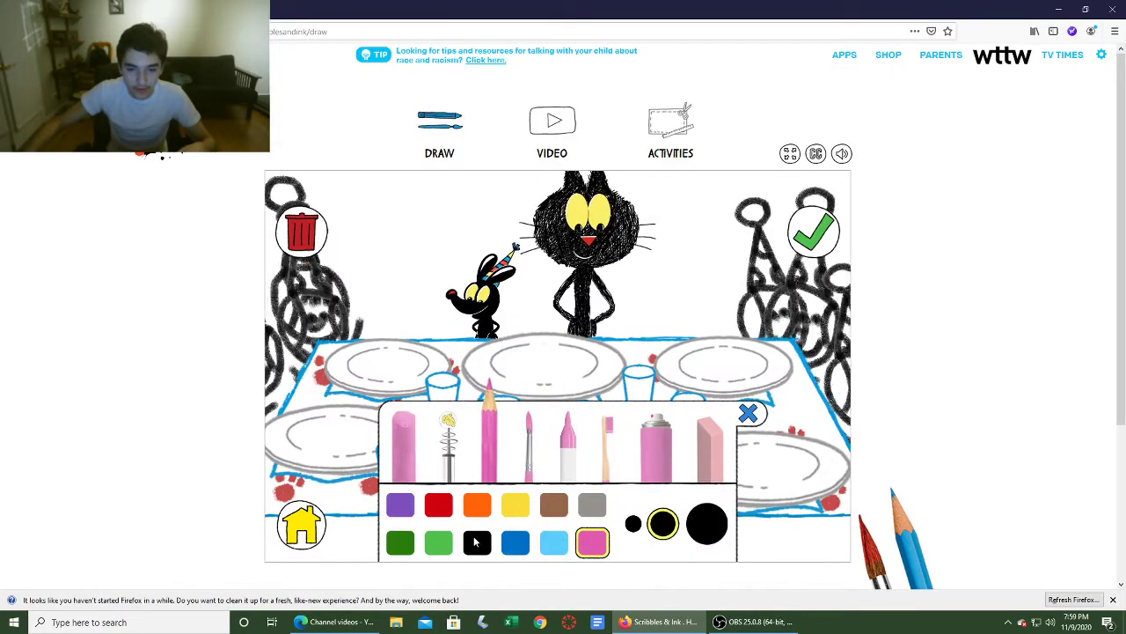
left_click(477, 543)
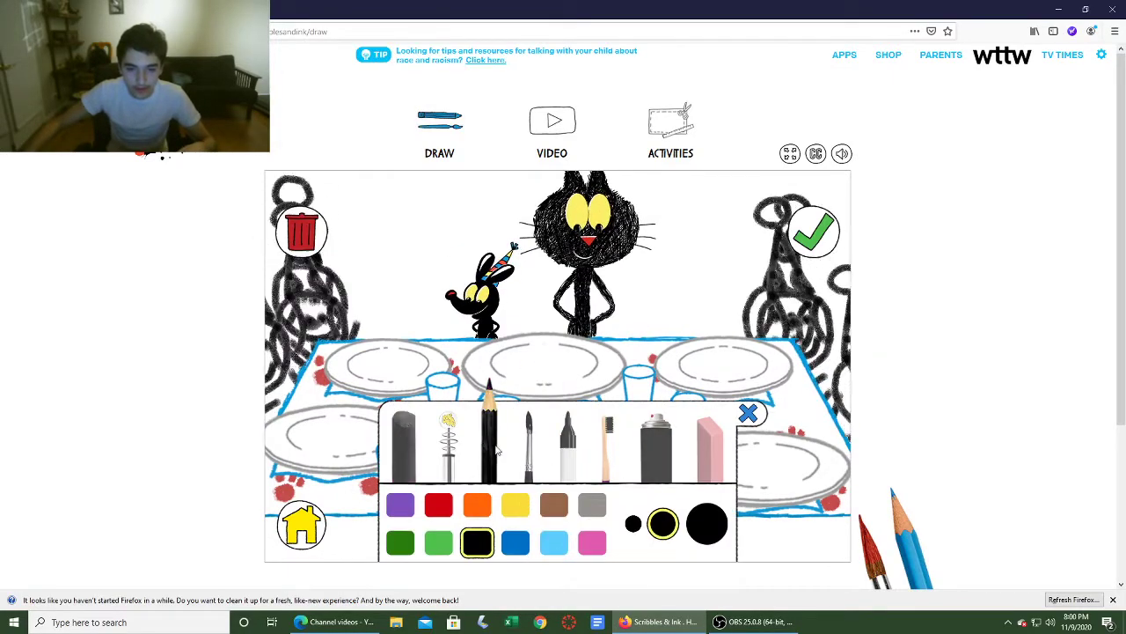
left_click(490, 444)
left_click_drag(467, 517, 480, 417)
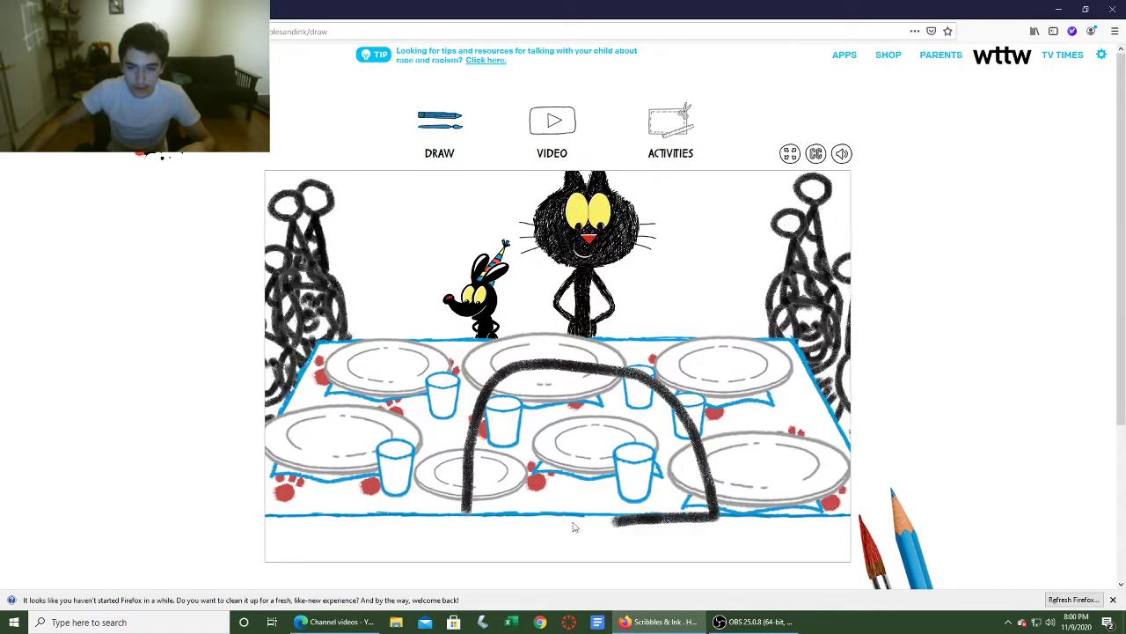
left_click_drag(541, 407, 544, 482)
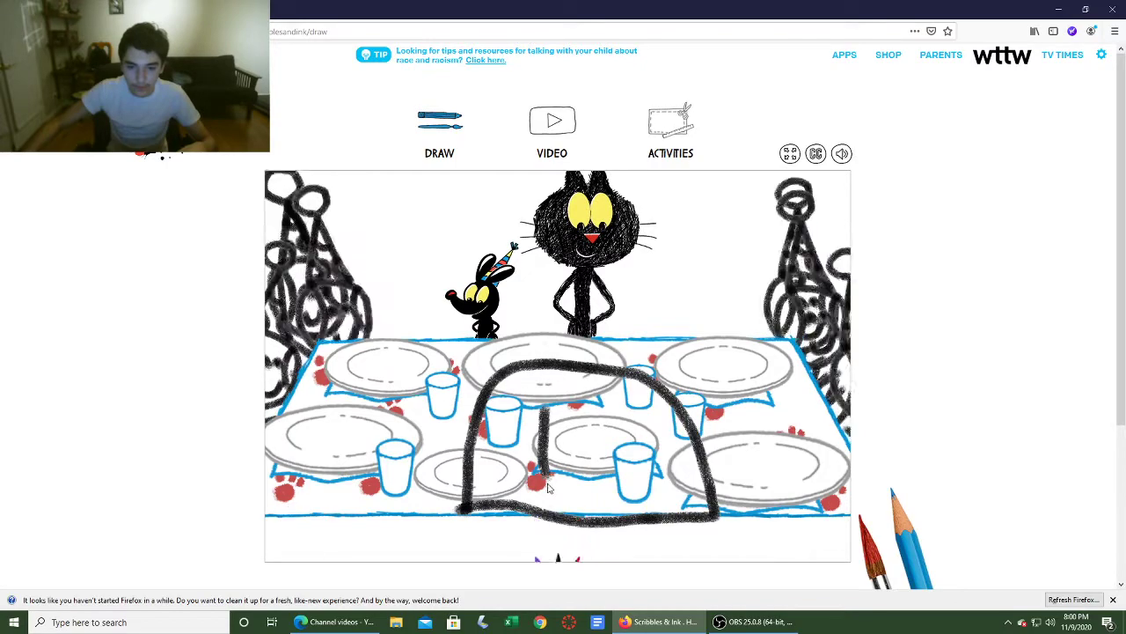
mouse_move(571, 416)
left_mouse_down()
mouse_move(612, 453)
mouse_move(608, 480)
left_mouse_up()
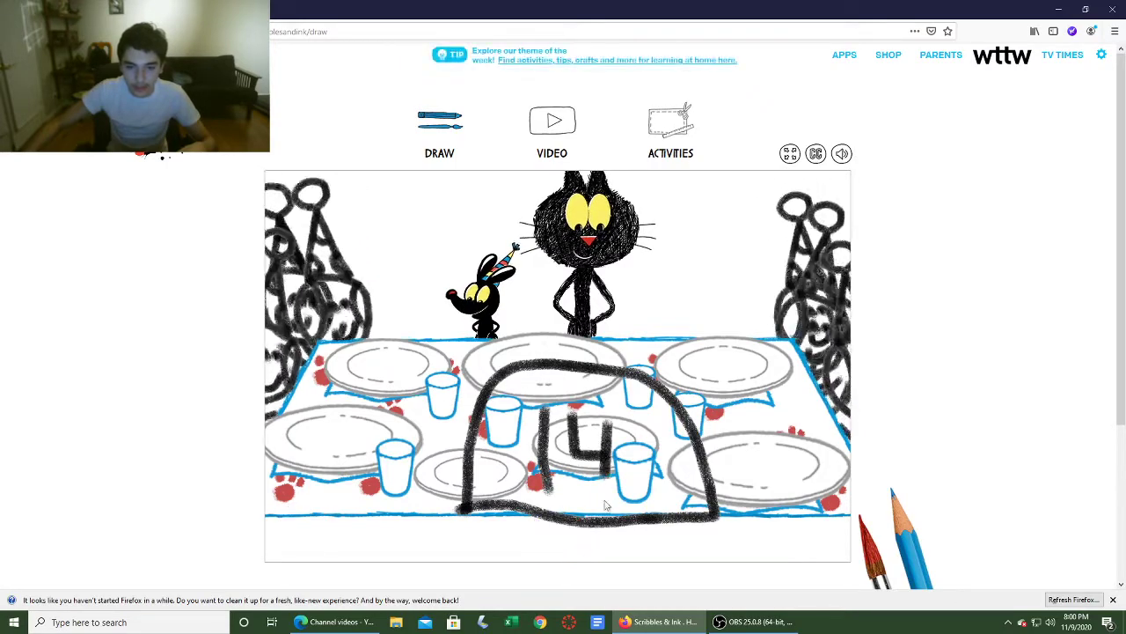
Add five candle strokes around the cake's left side, top and right side
left_click_drag(420, 471, 457, 515)
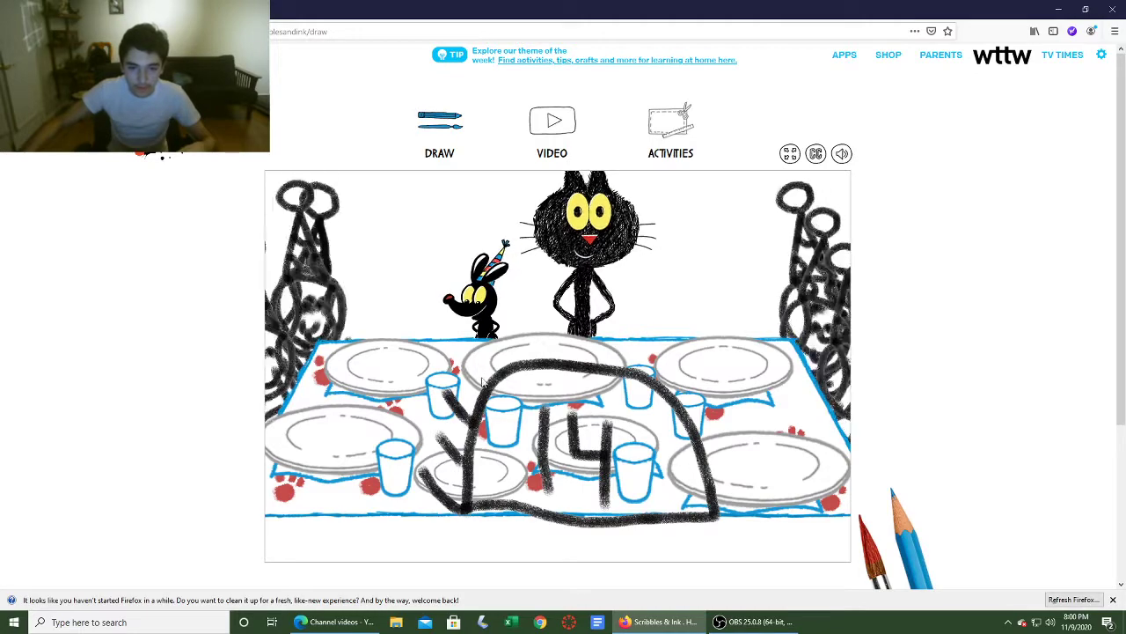
left_click_drag(515, 362, 517, 345)
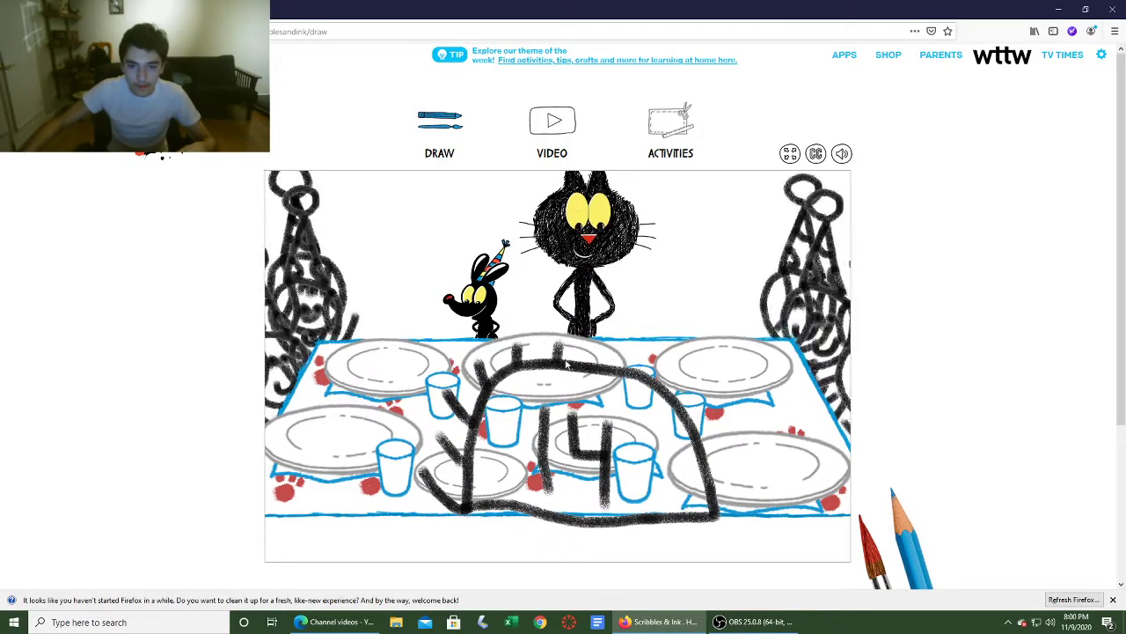
left_click_drag(597, 365, 598, 346)
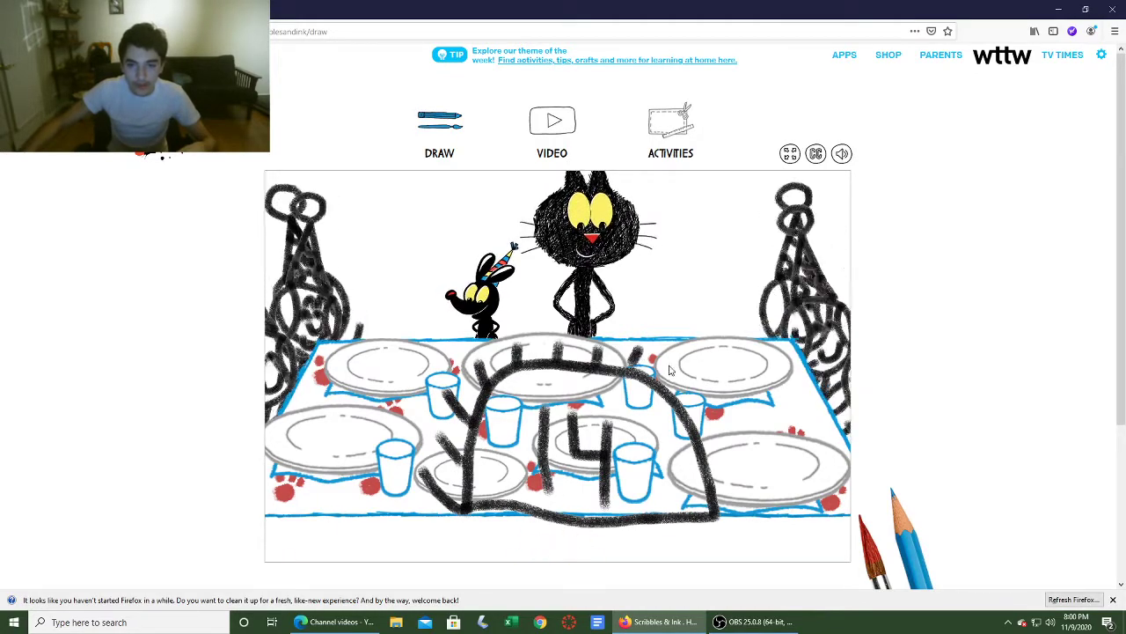
left_click_drag(698, 388, 686, 421)
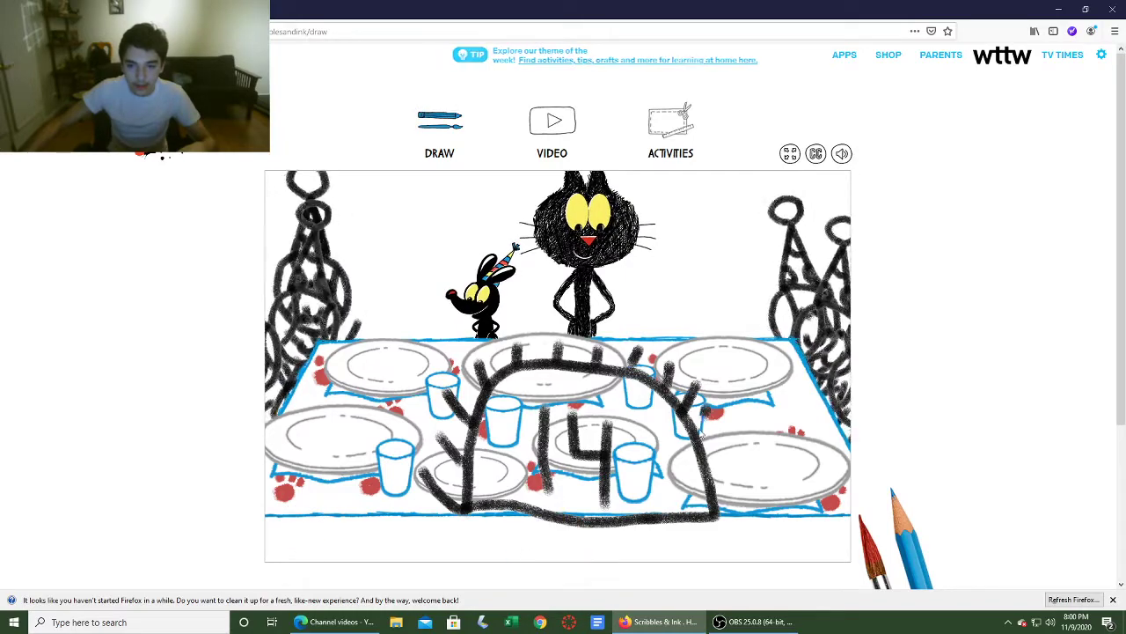
left_click_drag(729, 470, 711, 503)
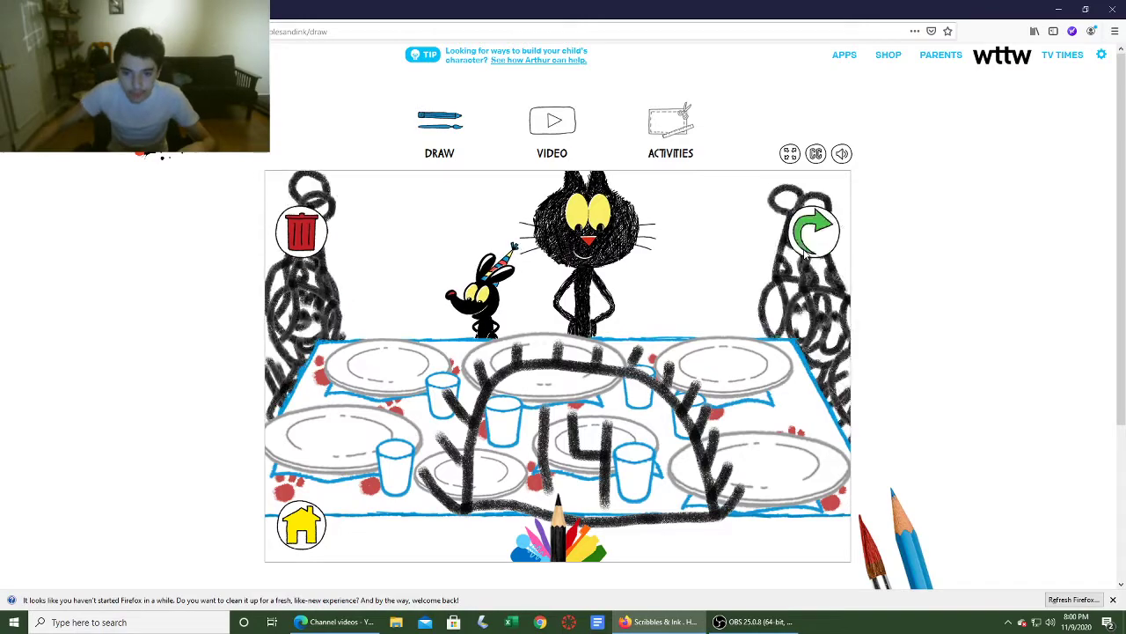
Submit the cake with the green arrow, then skip redrawing and continue to the messy table
left_click(804, 251)
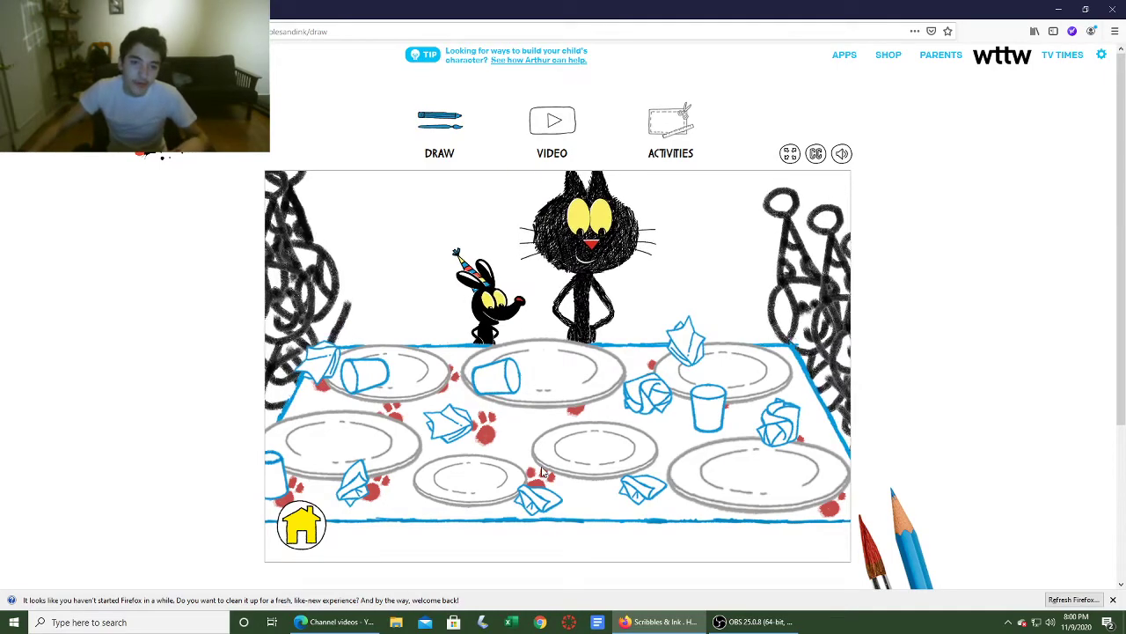
left_click(597, 333)
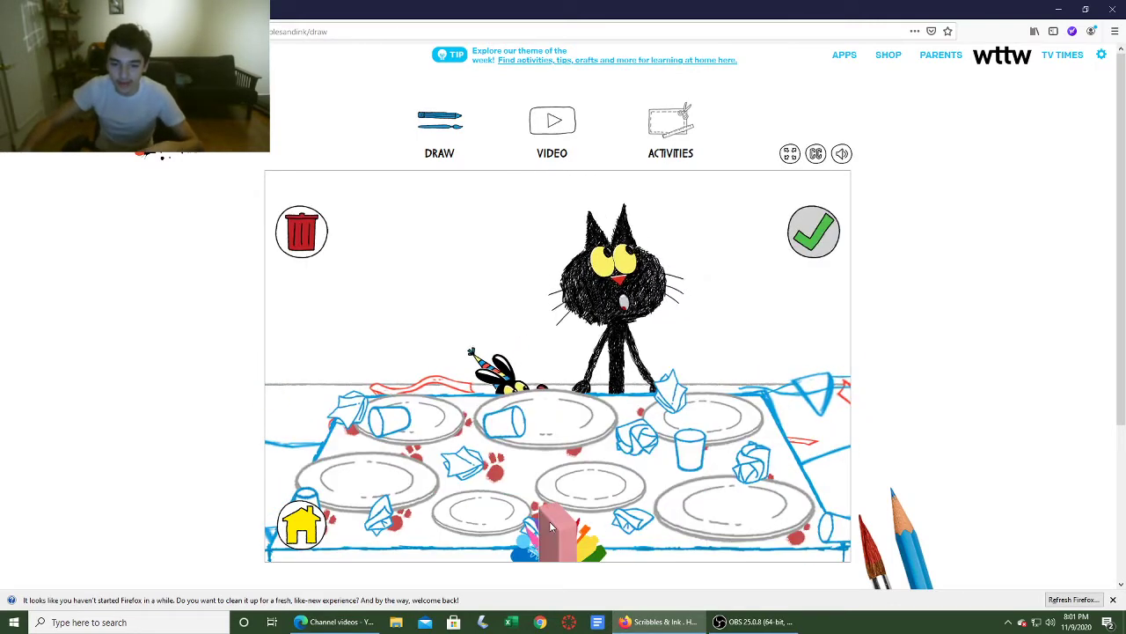
Bring up the eraser tools, then confirm the cleared table with the green checkmark
left_click(552, 526)
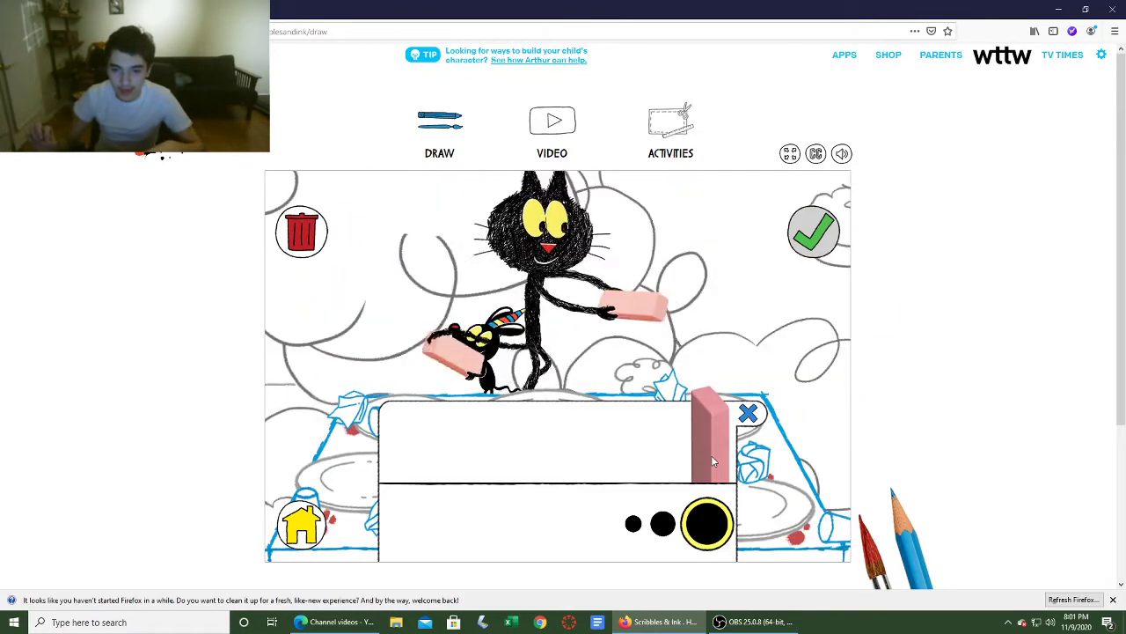
left_click(806, 239)
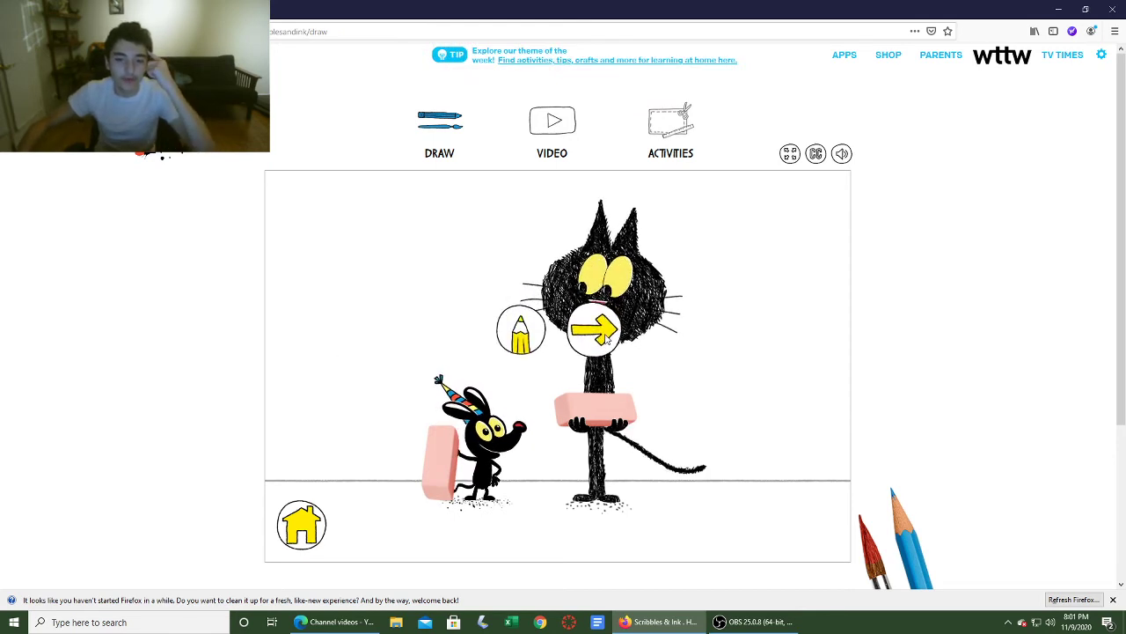
Pick the yellow next arrow over the cat instead of drawing again
left_click(603, 335)
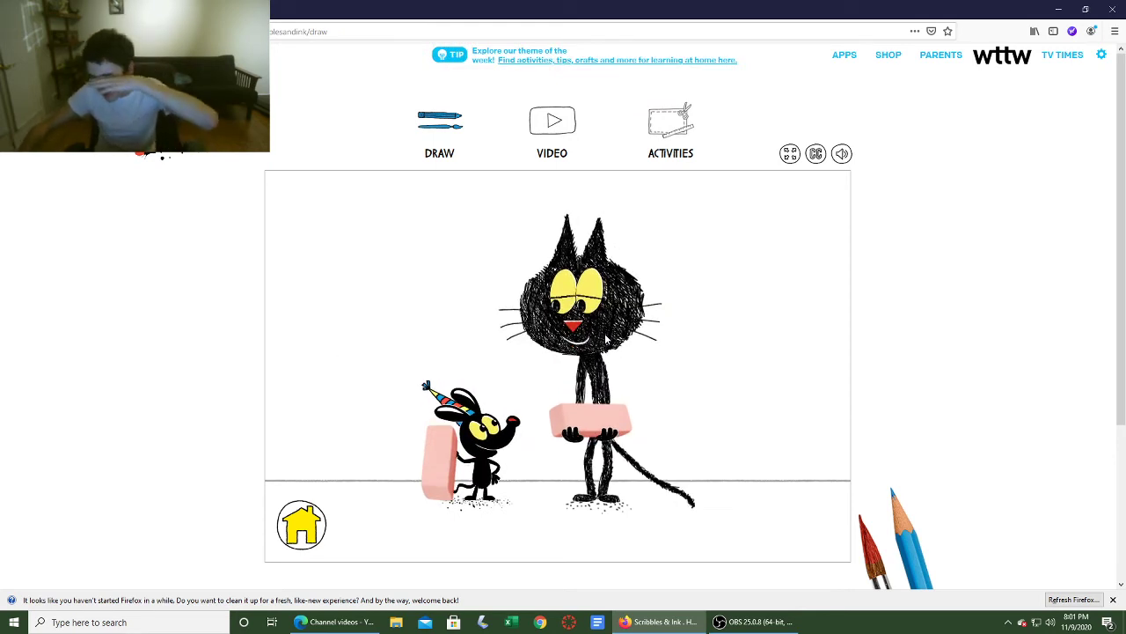